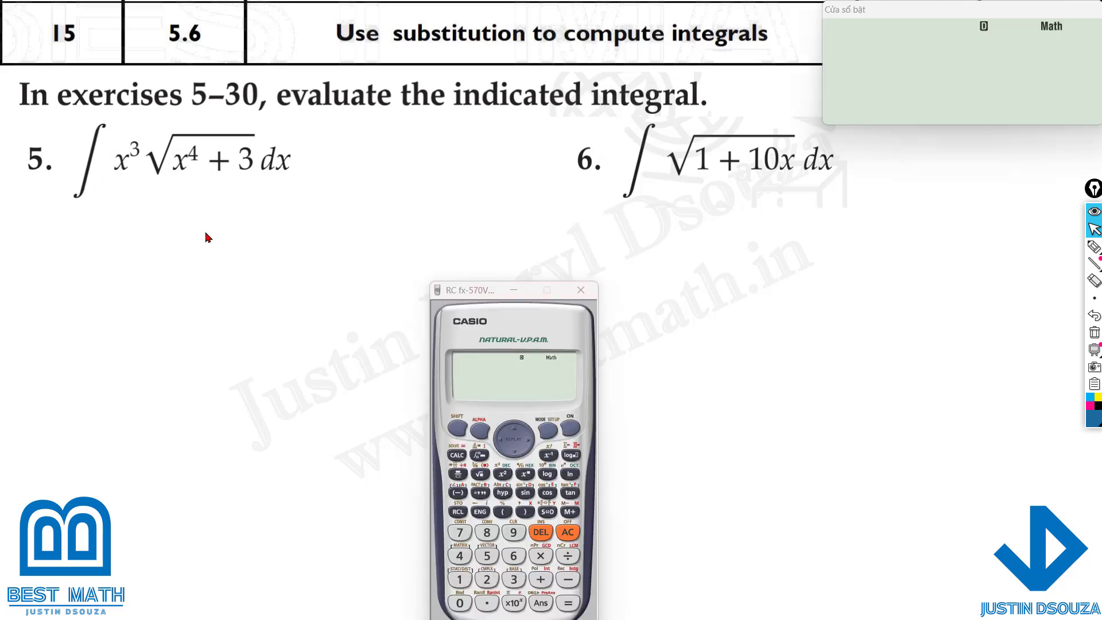
Enter X³ as the first part of the integrand.
click(480, 430)
click(524, 511)
click(524, 473)
click(514, 579)
click(528, 439)
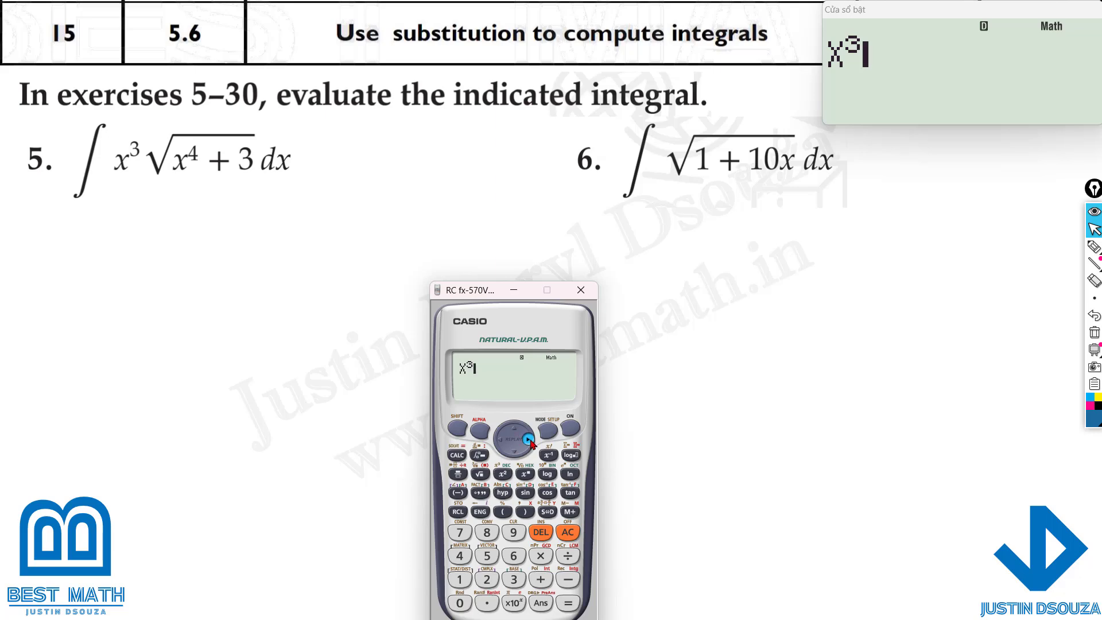
Append √(X⁴+3) and use CALC so the calculator prompts for X.
click(480, 474)
click(481, 432)
click(524, 511)
click(524, 473)
click(460, 557)
click(529, 440)
click(540, 580)
click(514, 579)
click(458, 455)
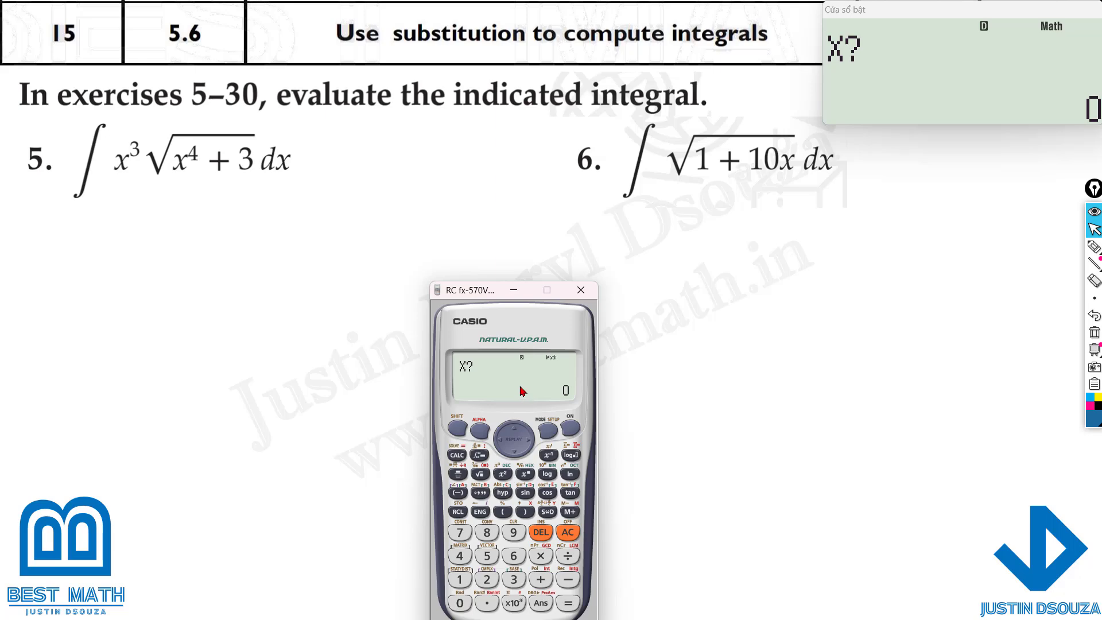
Evaluate X³√(X⁴+3) at X = 2, turning 8√19 into the decimal 34.87119155.
click(486, 580)
click(569, 603)
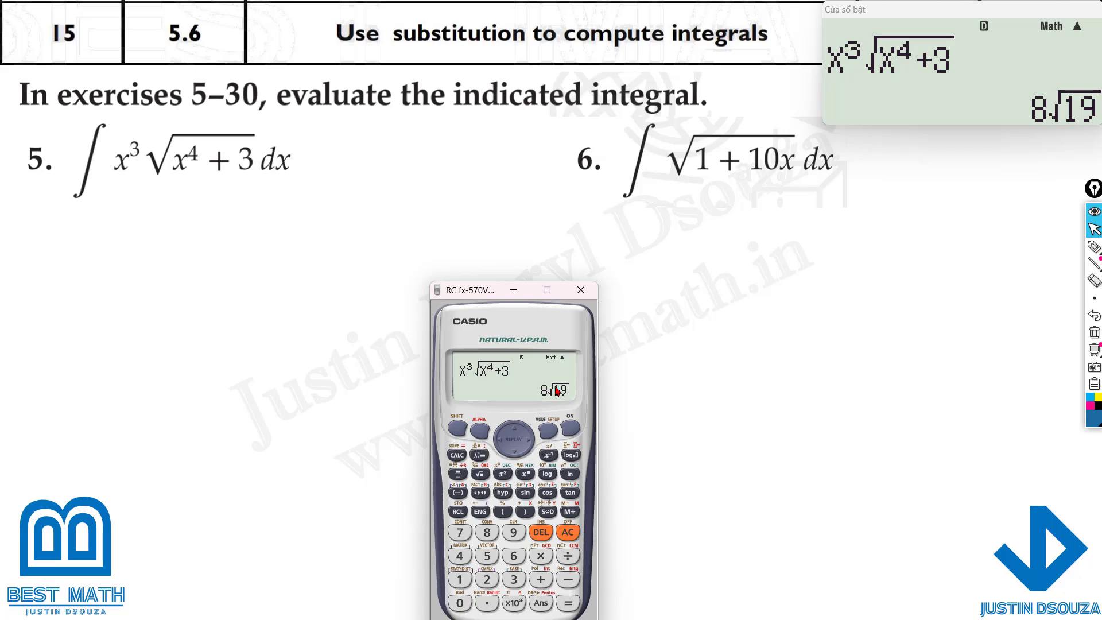
click(547, 513)
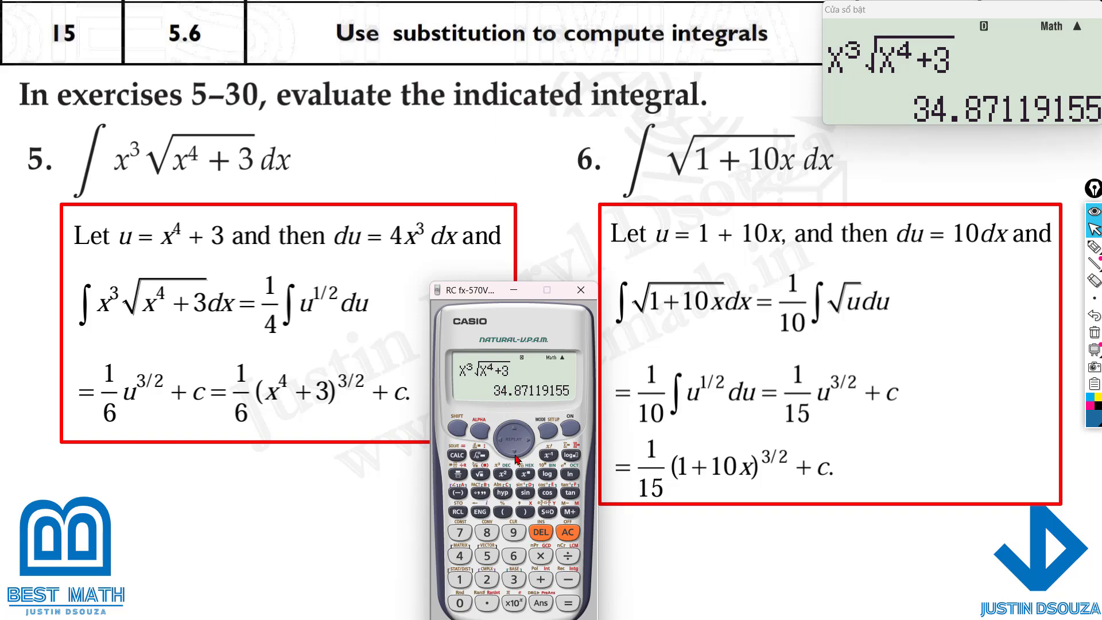
Insert a d/dx template and enter the coefficient 1/6.
click(458, 429)
click(480, 454)
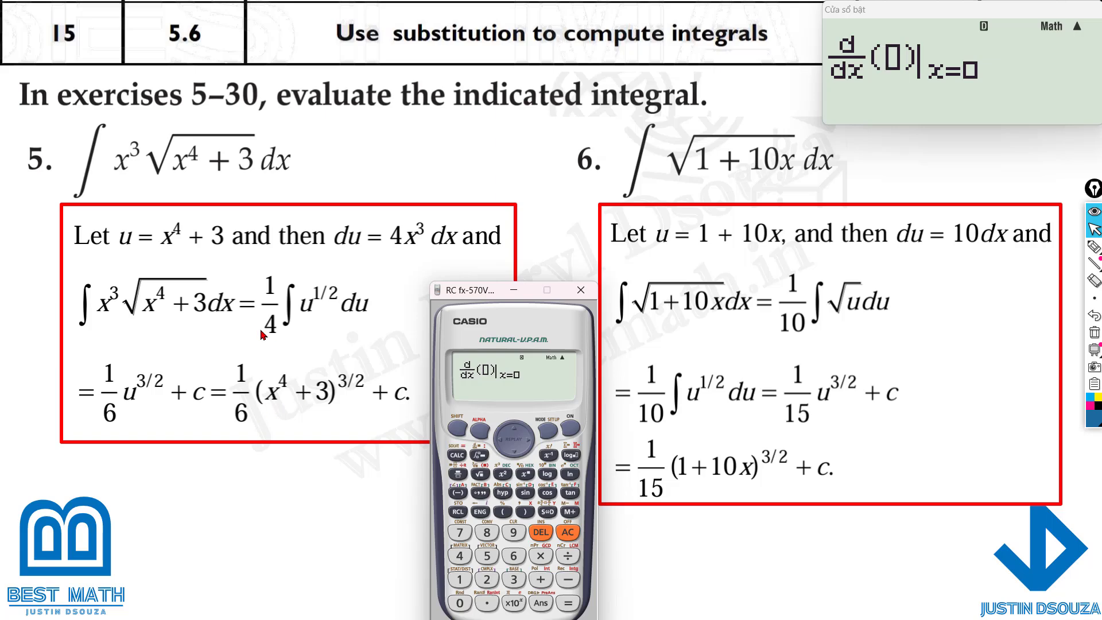
click(462, 581)
click(480, 455)
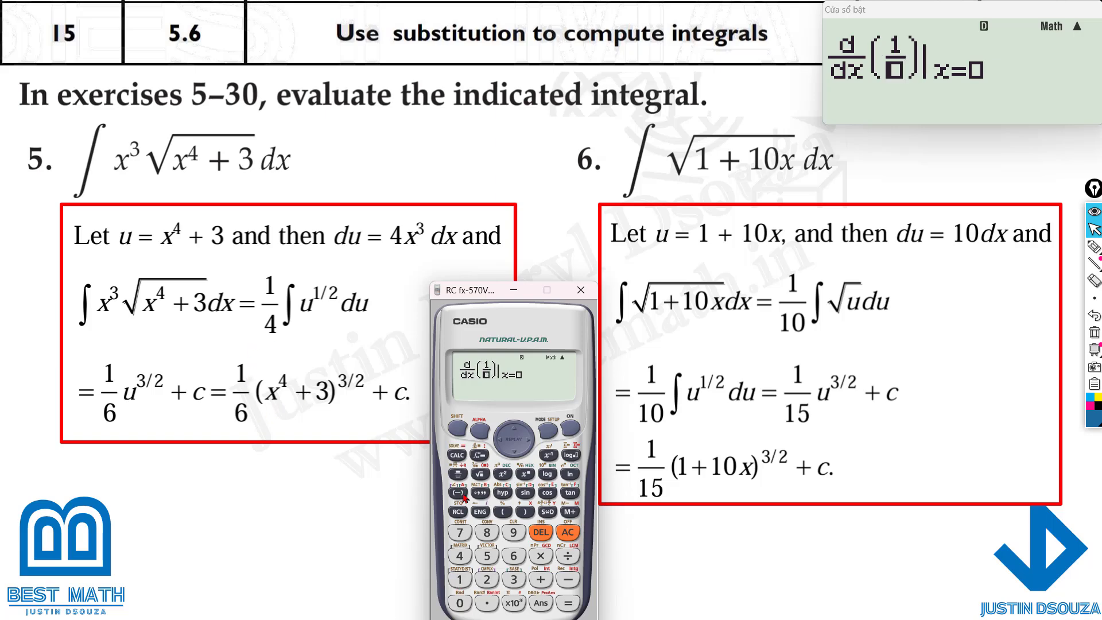
click(514, 556)
click(529, 441)
Follow 1/6 with the bracket (X⁴+3).
click(502, 511)
click(480, 429)
click(529, 514)
click(524, 473)
click(462, 557)
click(530, 440)
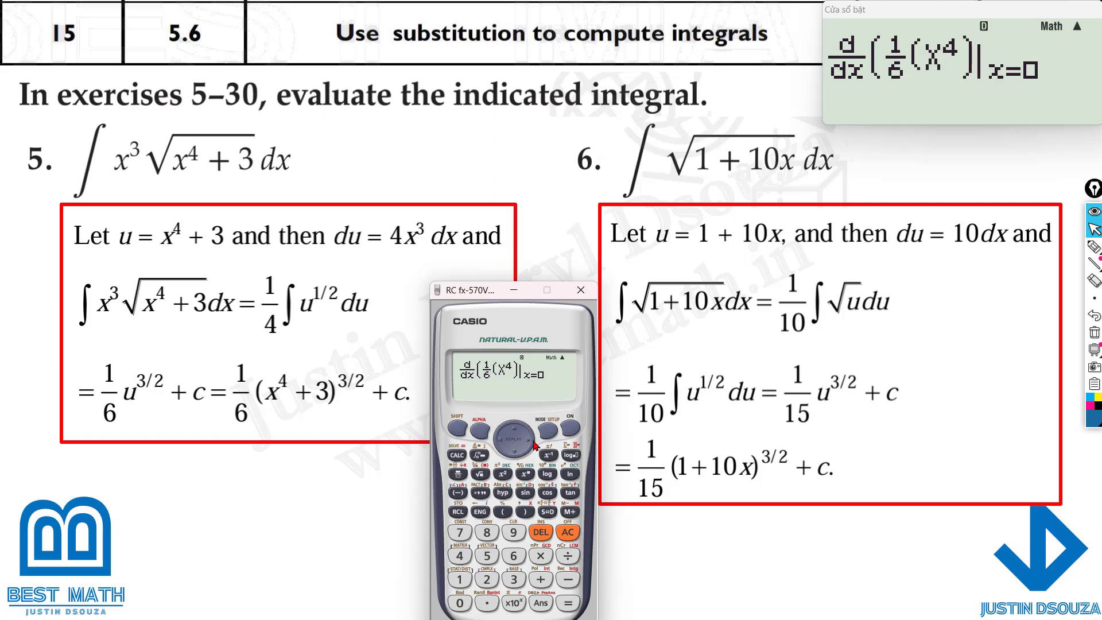
click(540, 579)
click(513, 579)
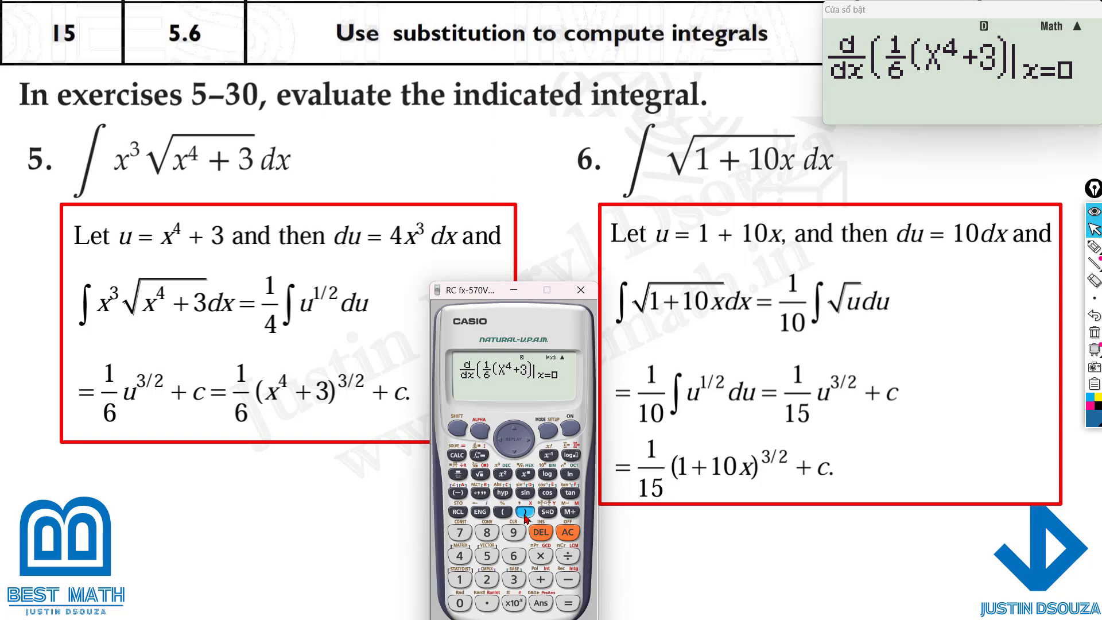
click(524, 511)
Raise the bracket to 3/2 and evaluate the derivative at x = 2, giving 34.87119155.
click(524, 473)
click(513, 579)
click(479, 454)
click(487, 579)
click(532, 440)
click(531, 440)
click(532, 440)
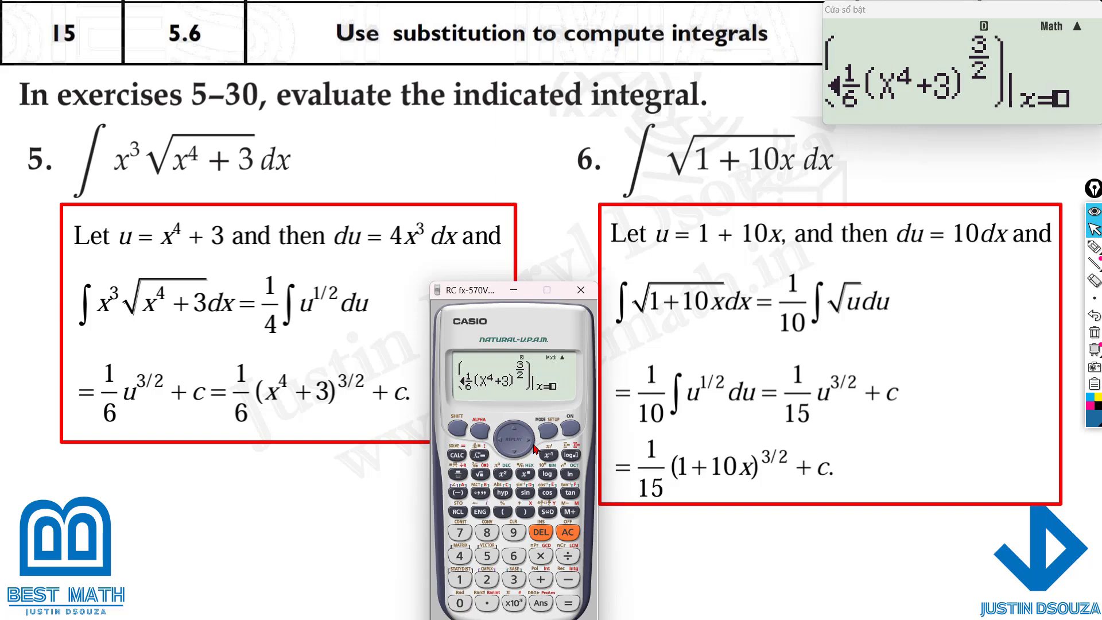
click(487, 579)
click(568, 604)
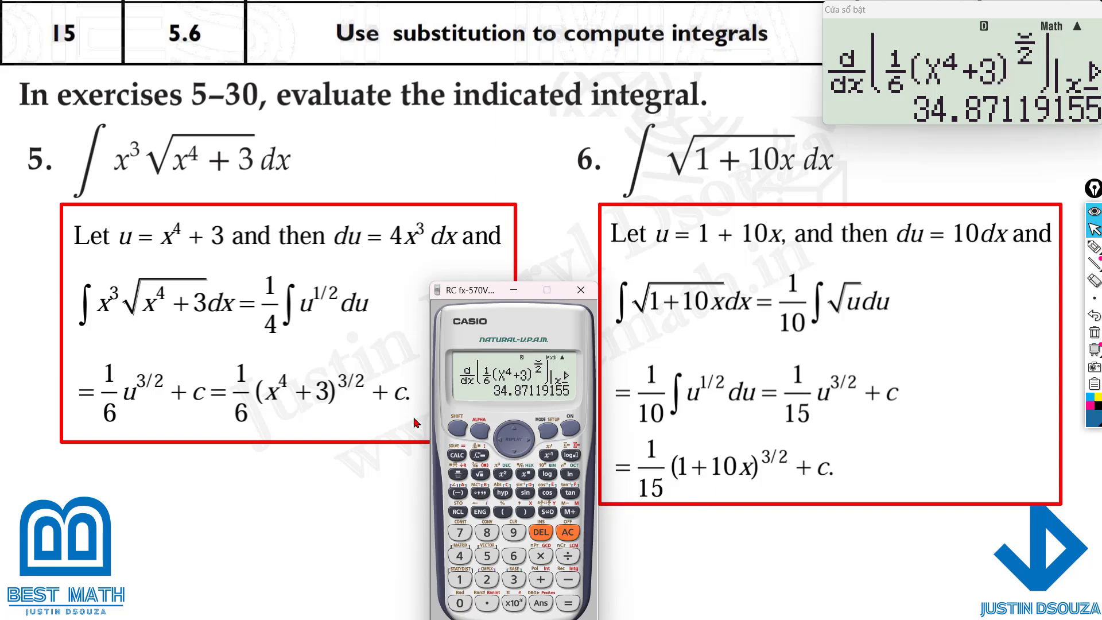
Evaluate √(1+10X) at X = 2 and show √21 as the decimal 4.582575695.
click(480, 474)
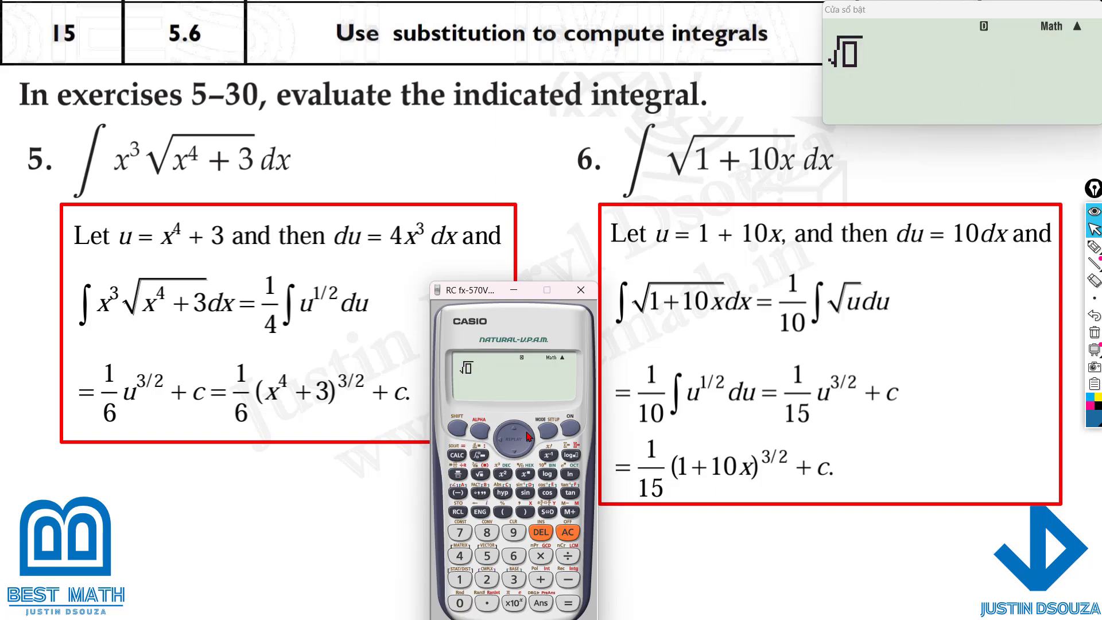
click(459, 579)
click(540, 580)
click(460, 580)
click(459, 602)
click(479, 429)
click(525, 511)
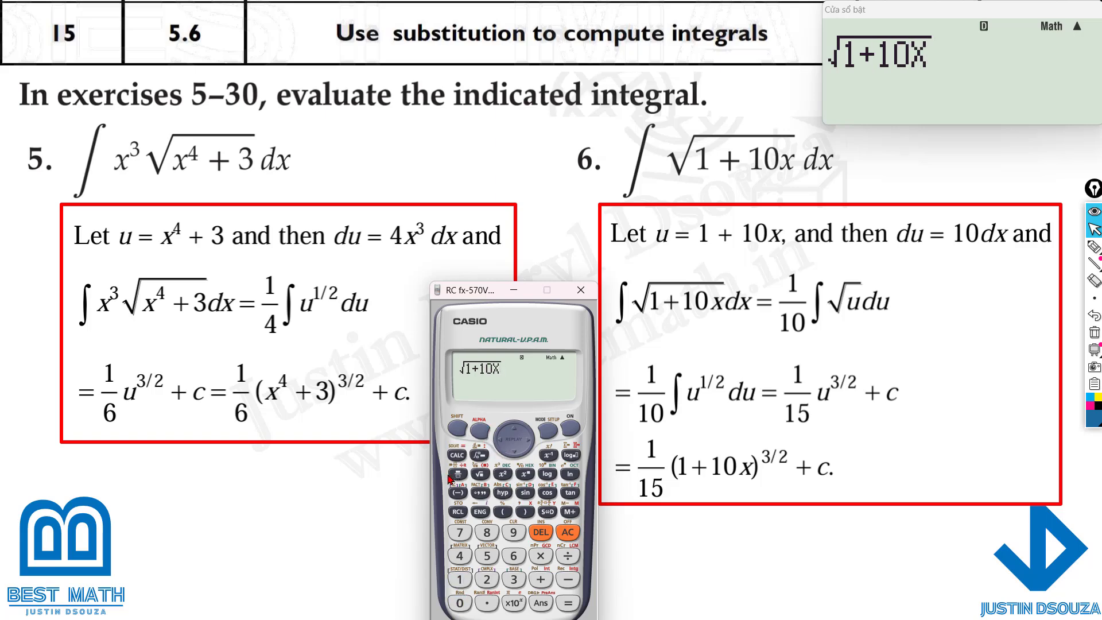
click(458, 455)
click(568, 602)
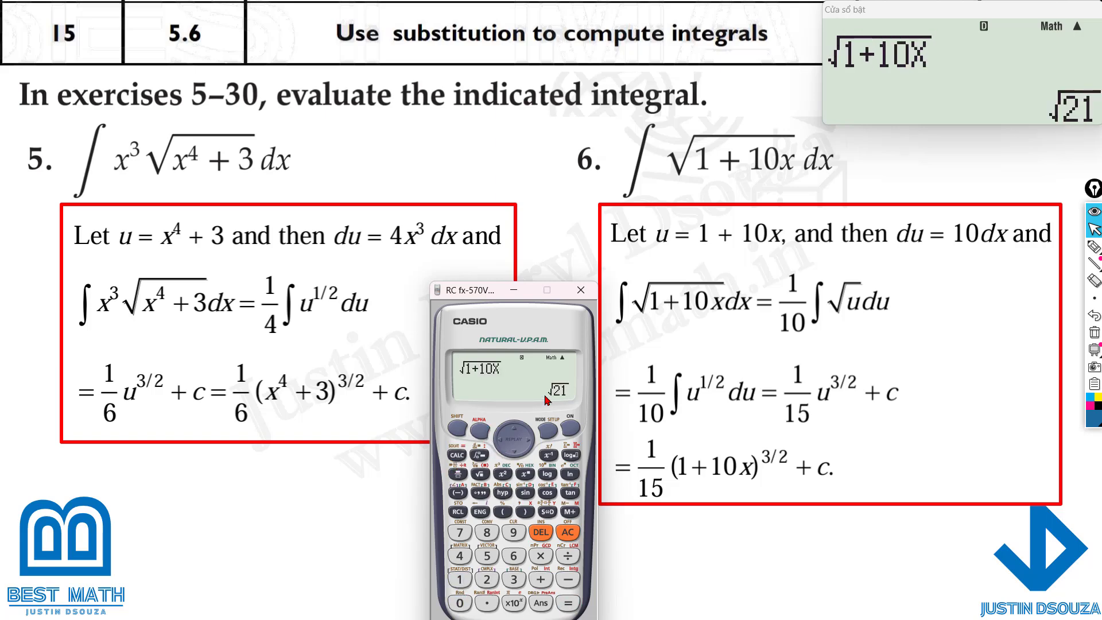
click(546, 513)
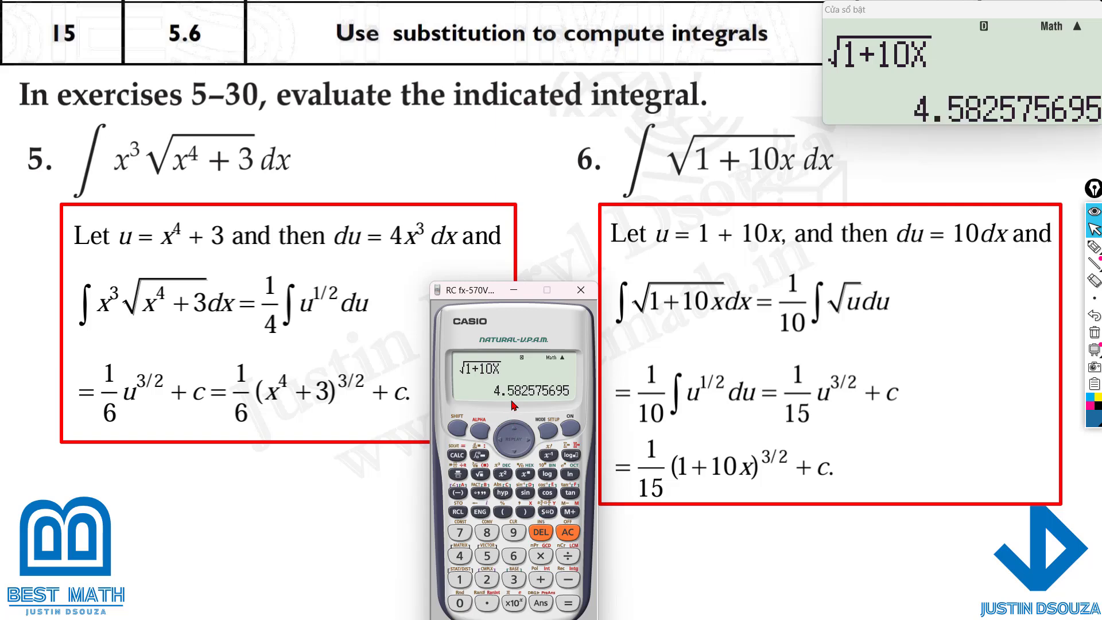
Insert a d/dx template and enter the coefficient 1/15.
click(457, 428)
click(480, 455)
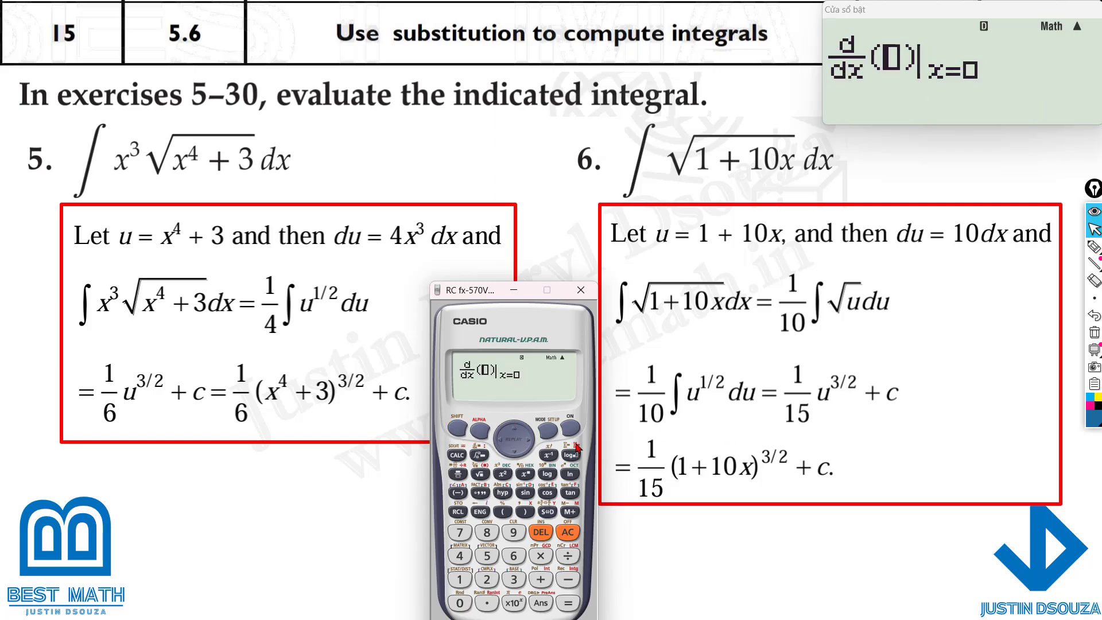
click(458, 474)
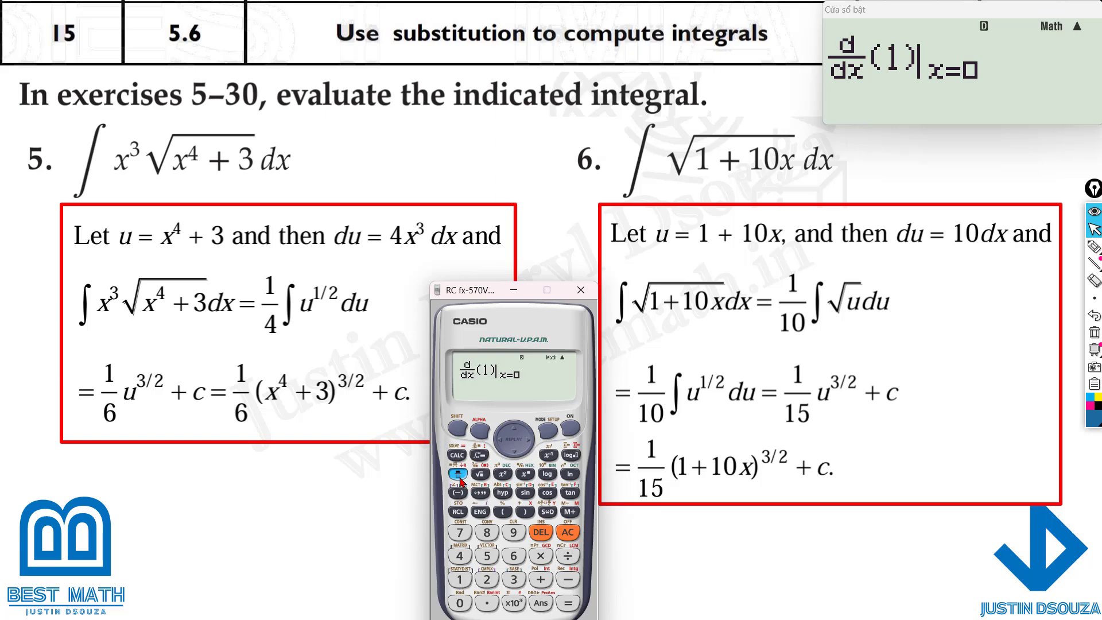
click(459, 580)
click(487, 555)
click(528, 442)
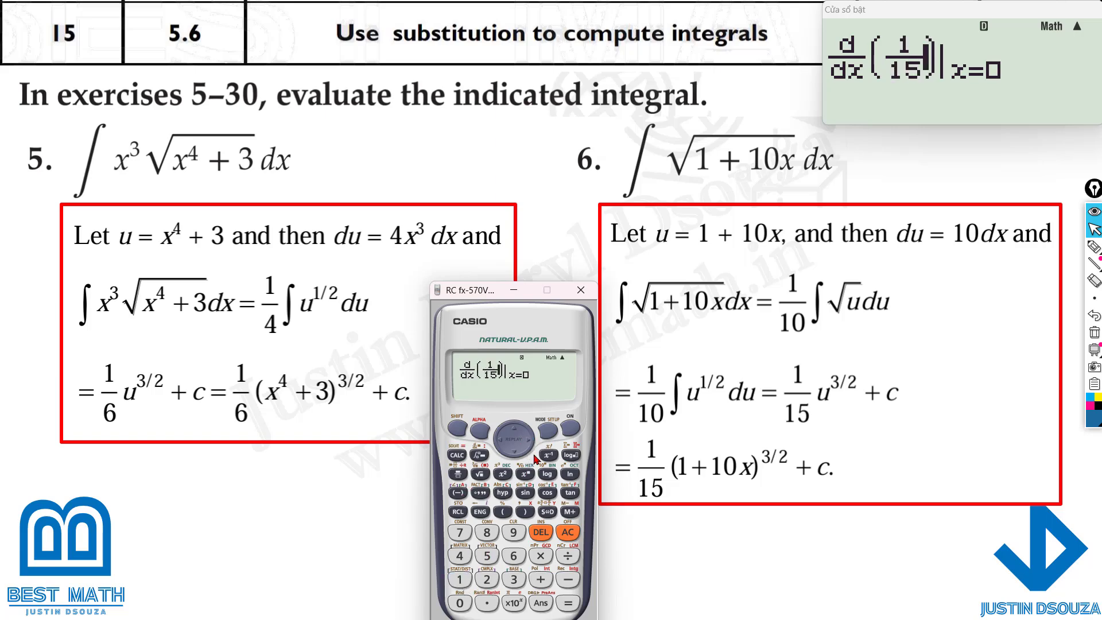
Follow 1/15 with the bracket (1+10X).
click(502, 513)
click(461, 579)
click(540, 579)
click(459, 580)
click(459, 603)
click(484, 433)
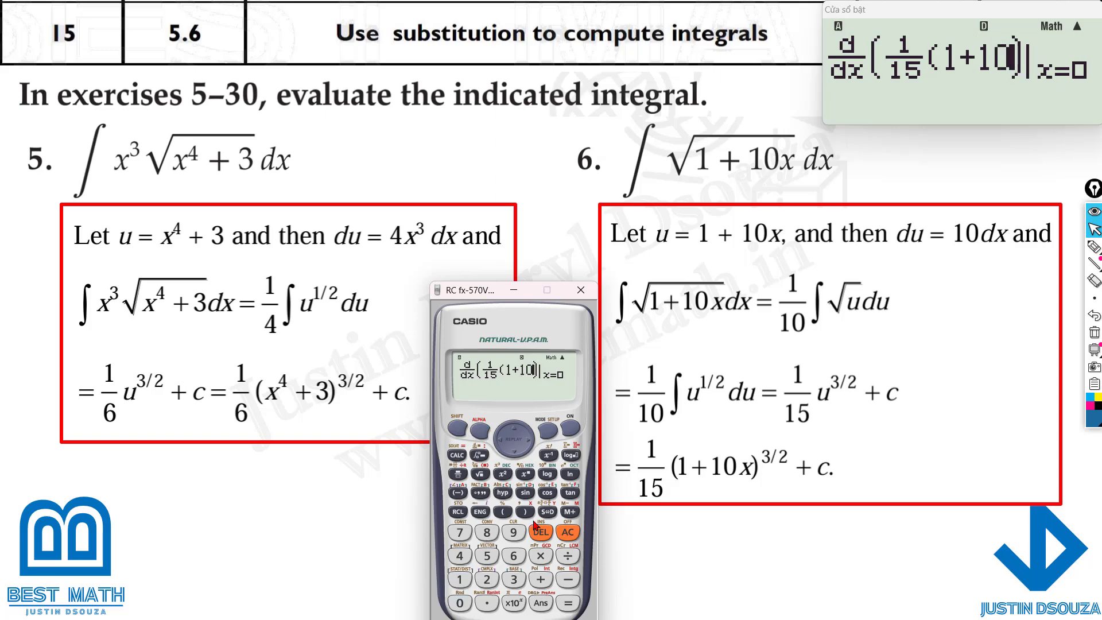
click(525, 511)
click(524, 511)
Raise the bracket to 3/2 and evaluate the derivative at x = 2, giving 4.582575695.
click(524, 474)
click(514, 580)
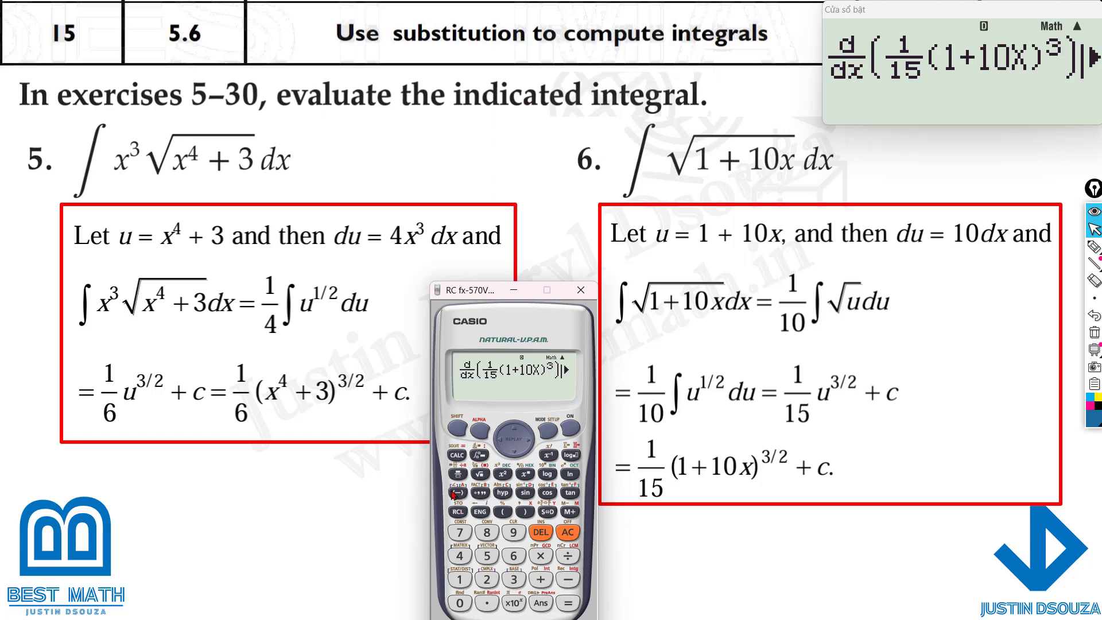
click(457, 475)
click(486, 580)
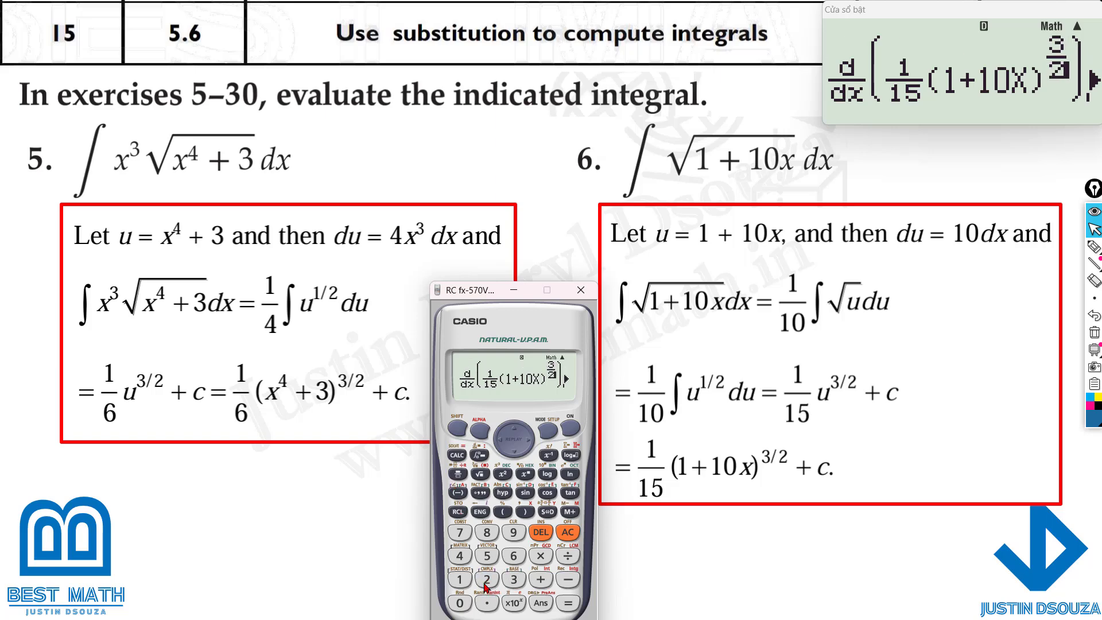
click(533, 439)
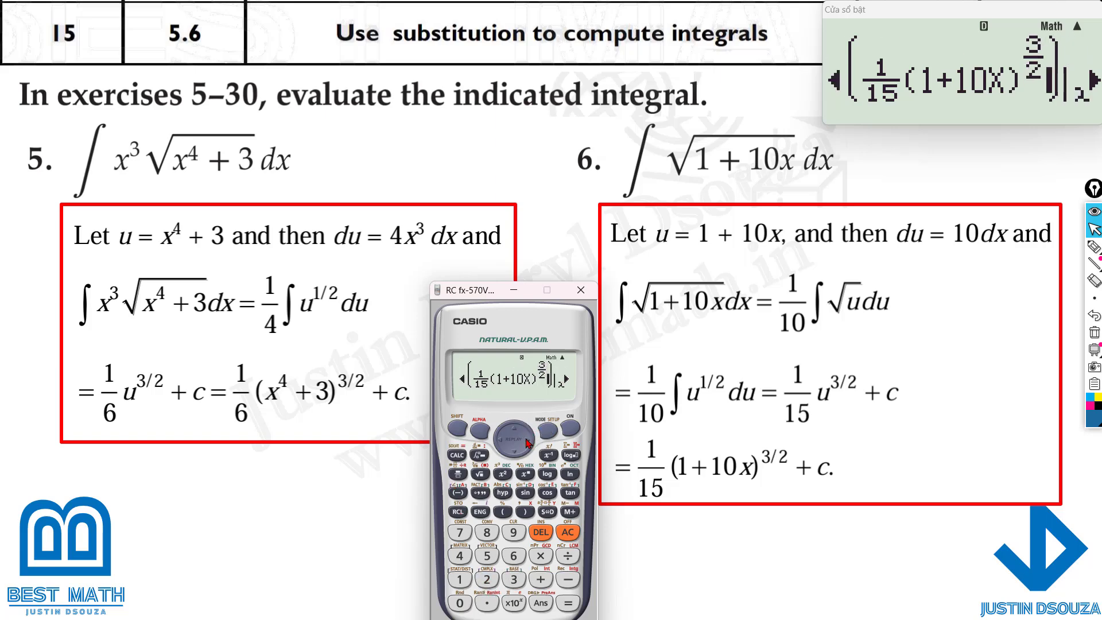
click(532, 442)
click(487, 571)
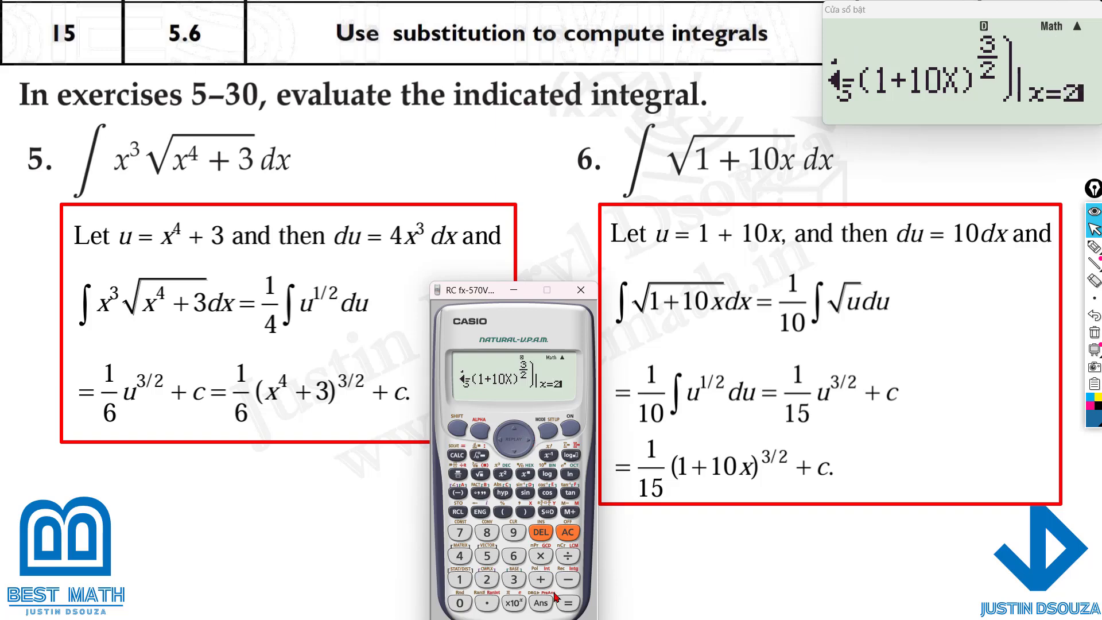
click(568, 605)
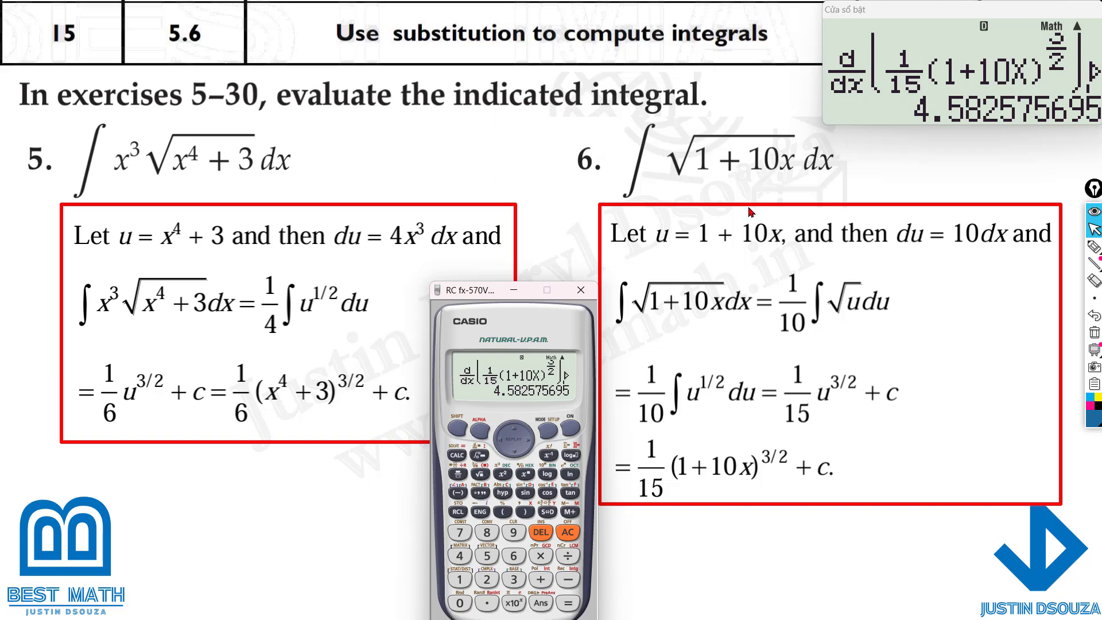
Re-evaluate the derivative at x = 3, giving 5.567764363.
click(500, 442)
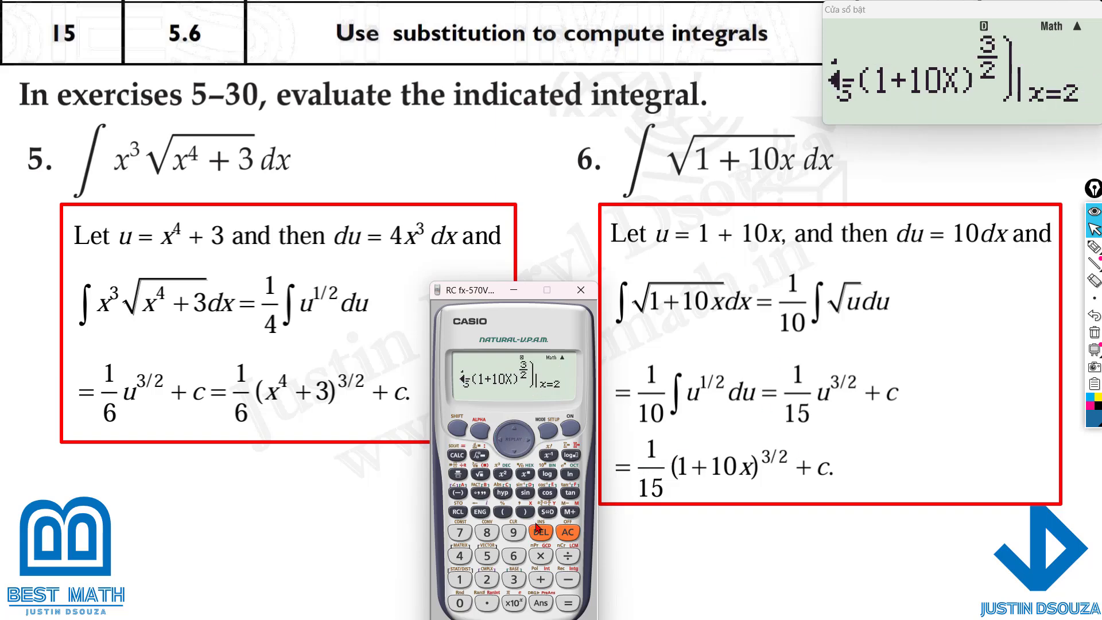
click(518, 585)
click(567, 607)
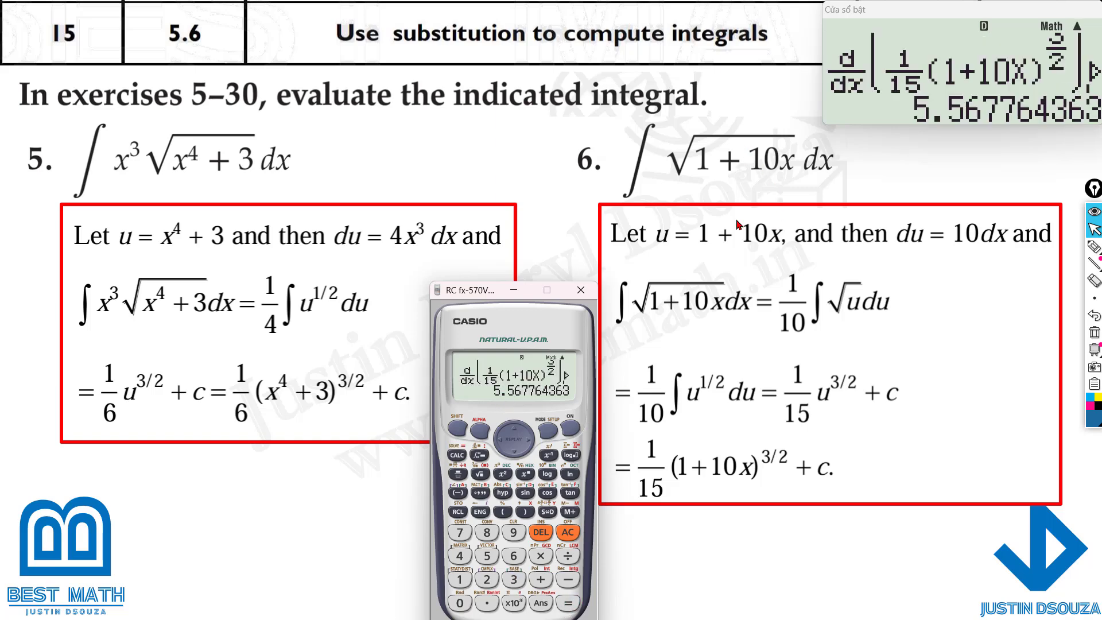
Enter √(1+10X) as a new expression.
click(478, 475)
click(460, 582)
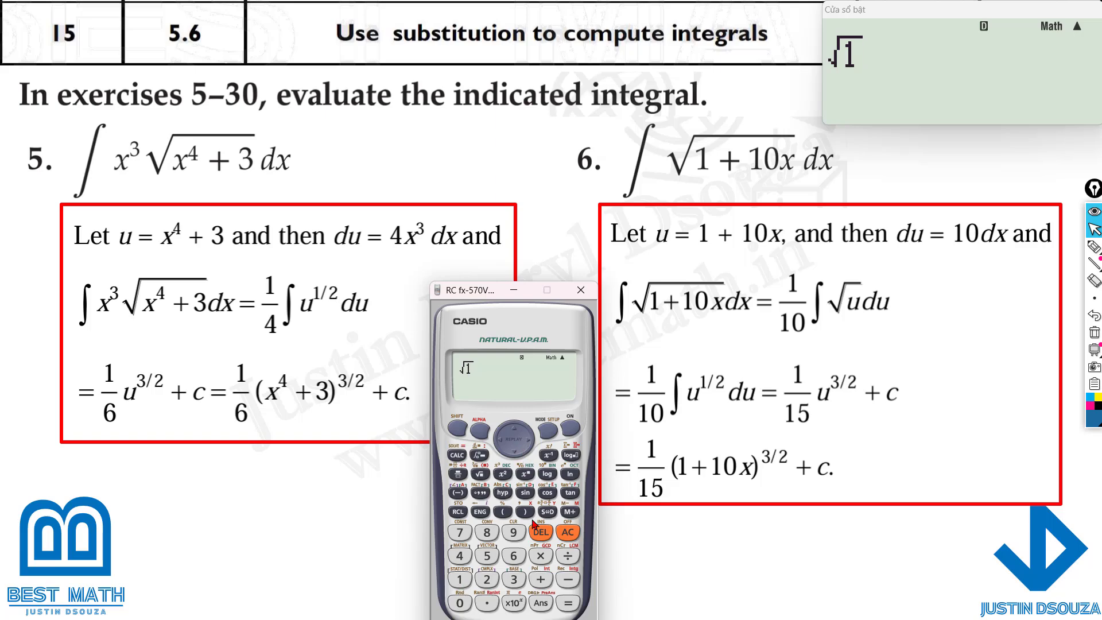
click(540, 579)
click(460, 579)
click(459, 602)
click(486, 435)
click(525, 511)
Evaluate it at X = 3 to get 5.567764363, then advance the slide to exercises 7 and 8.
click(458, 455)
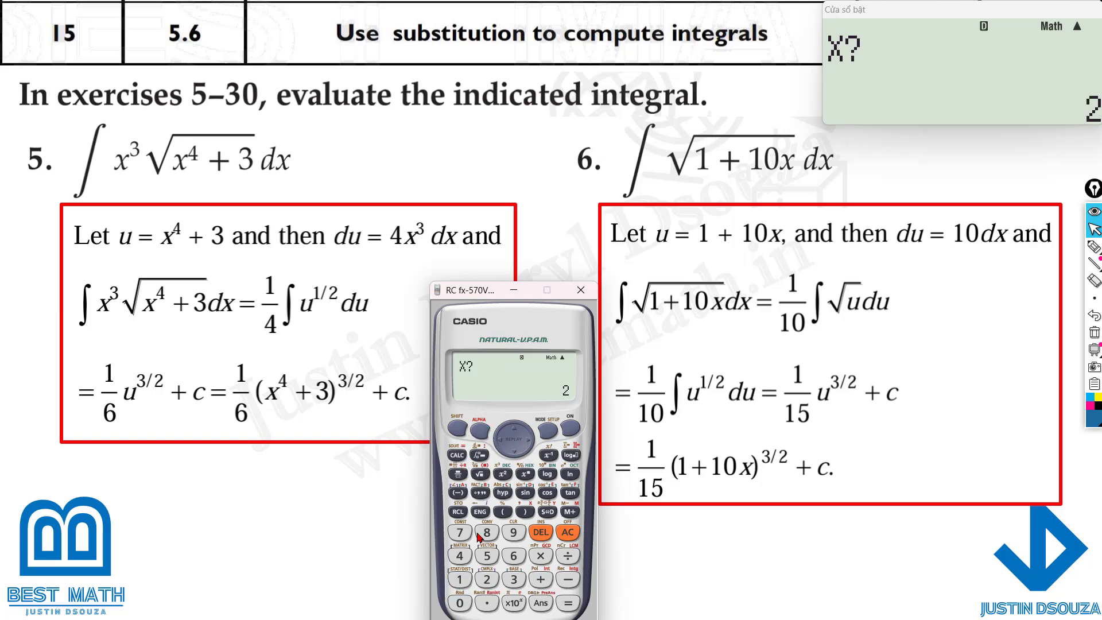
click(513, 581)
click(568, 602)
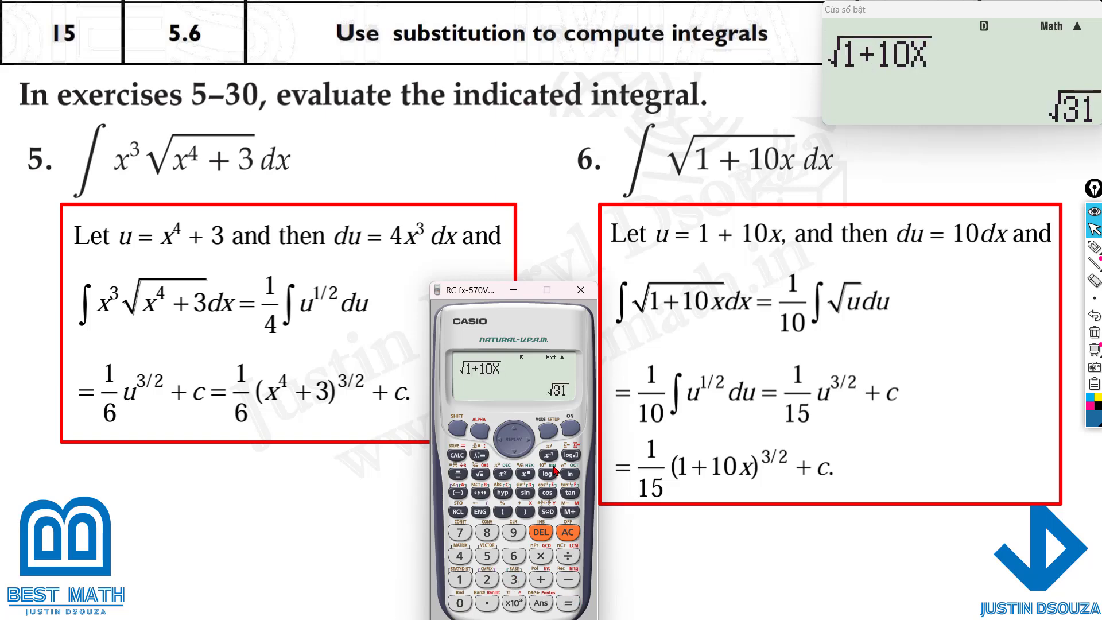
click(548, 512)
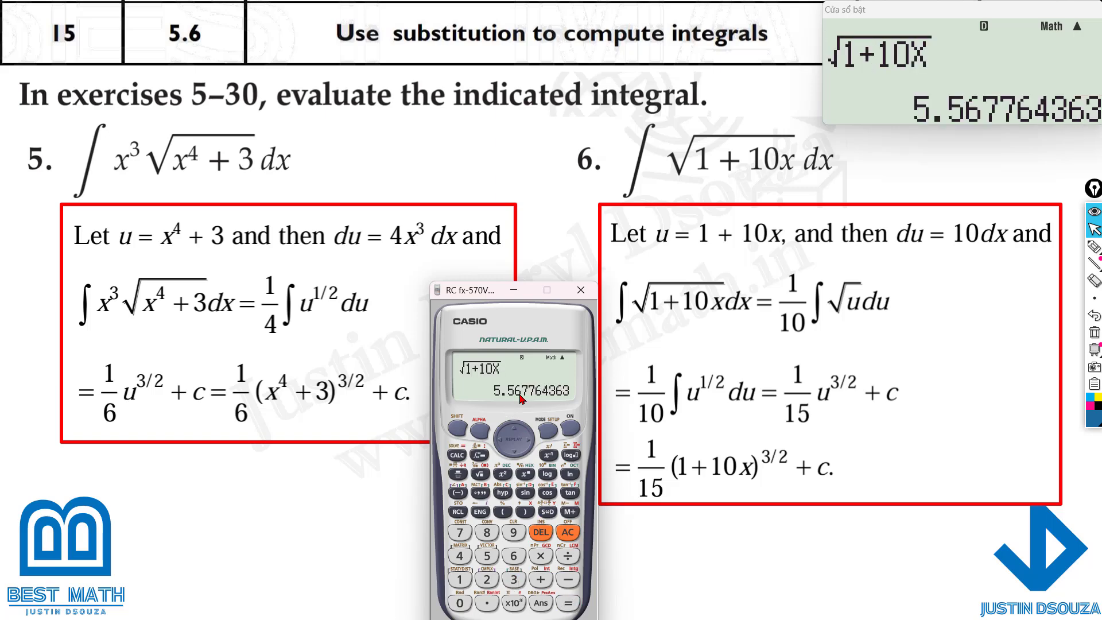
click(321, 349)
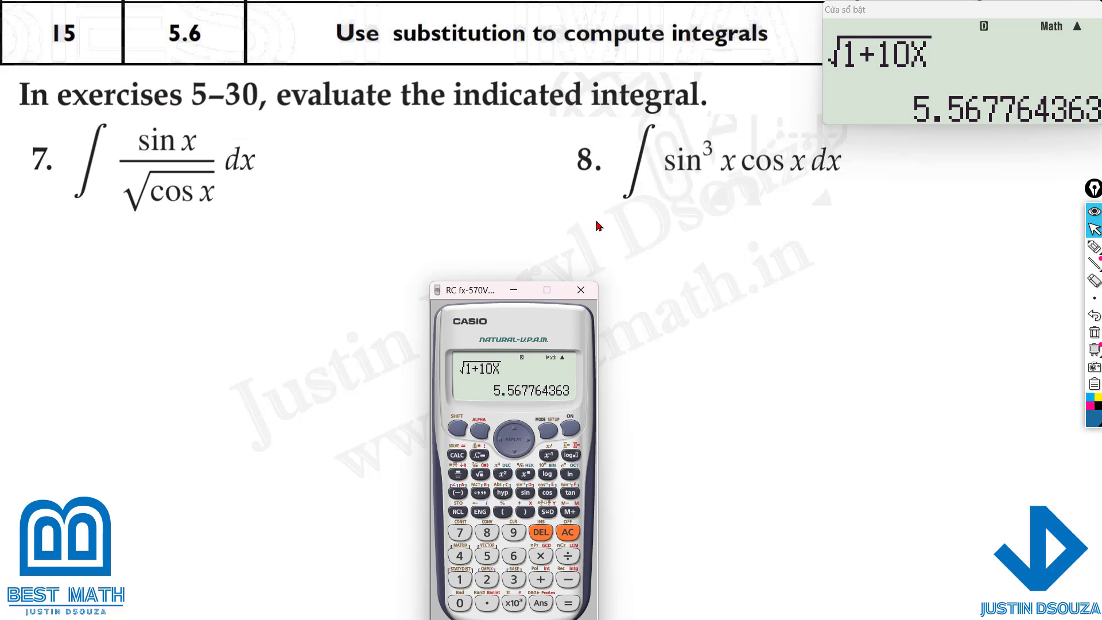
Reveal the solutions for exercises 7 and 8 and set the angle unit to radians.
click(165, 173)
click(515, 191)
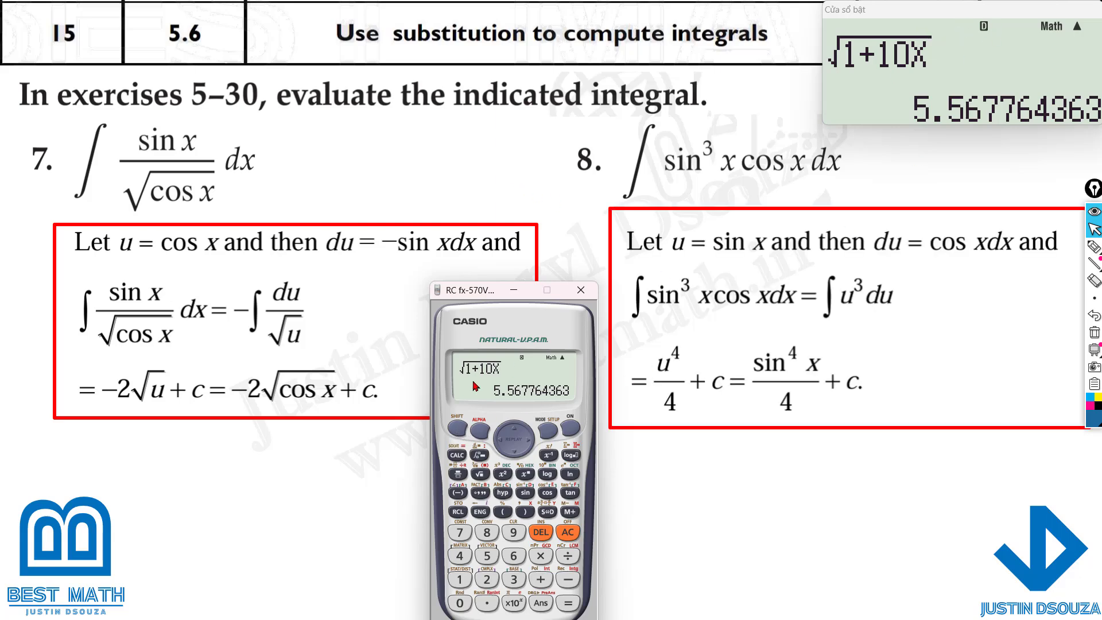
click(459, 435)
click(547, 430)
click(459, 573)
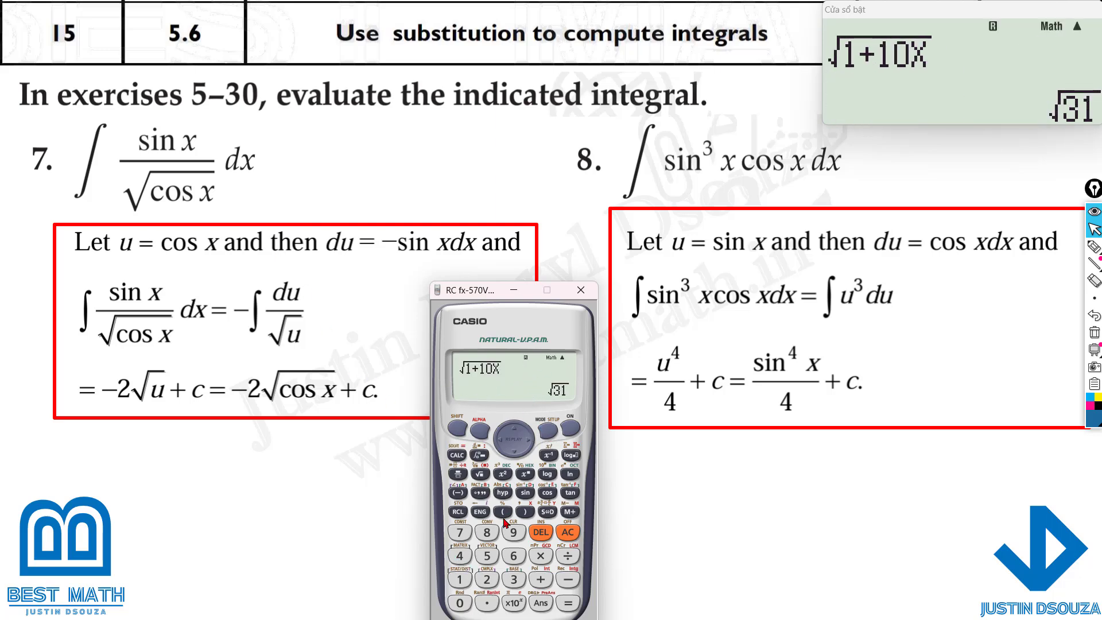
Enter the integrand sin(X)/√cos(X) as a fraction.
click(476, 475)
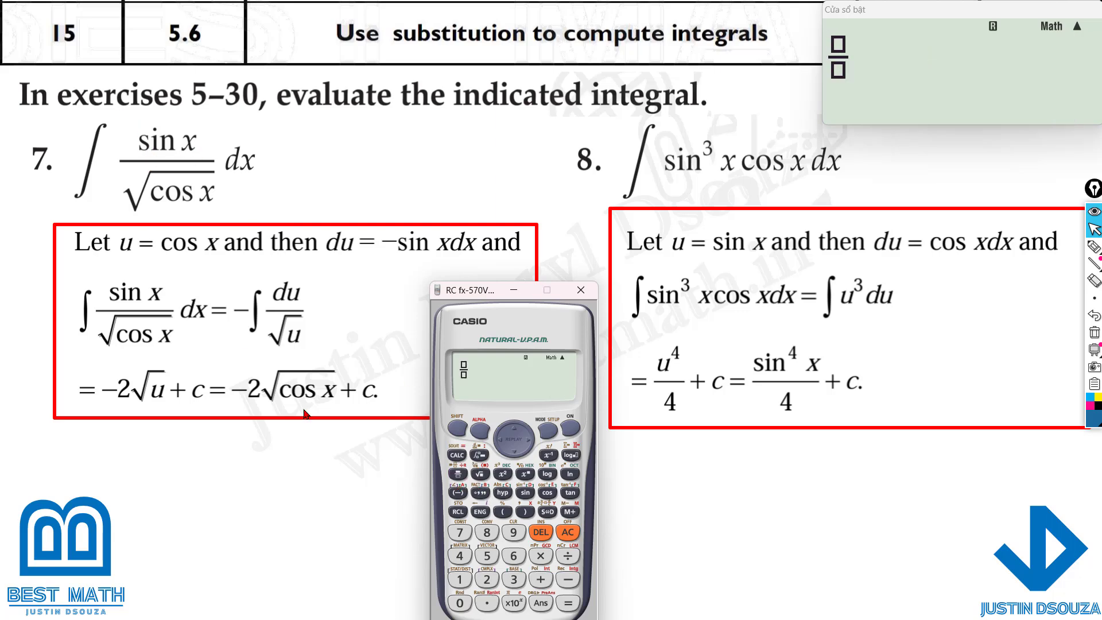
click(525, 492)
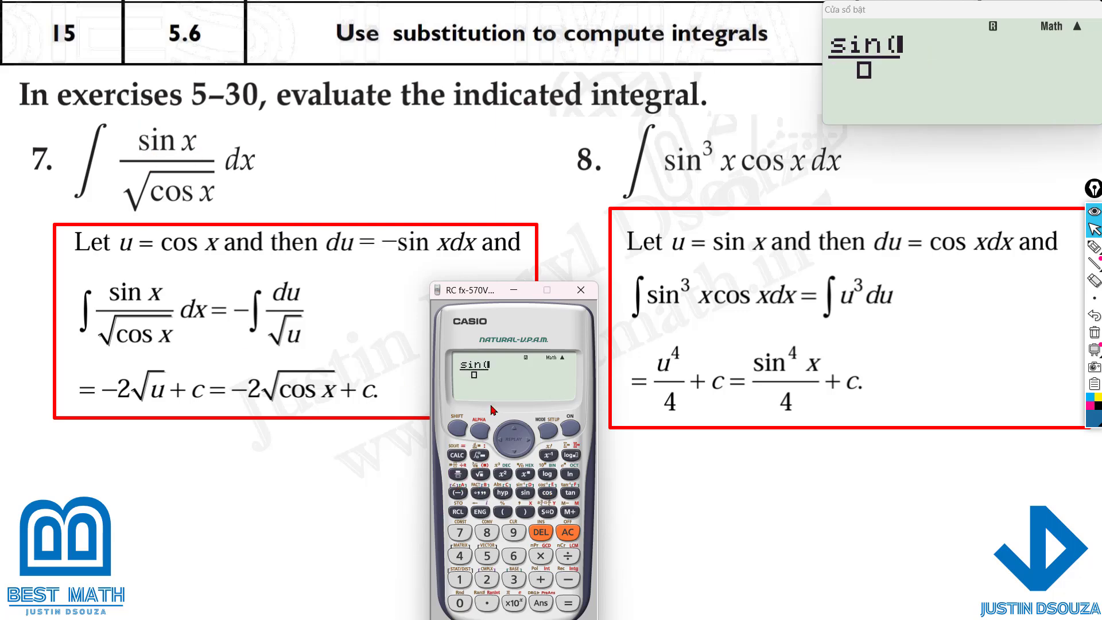
click(478, 430)
click(525, 511)
click(524, 511)
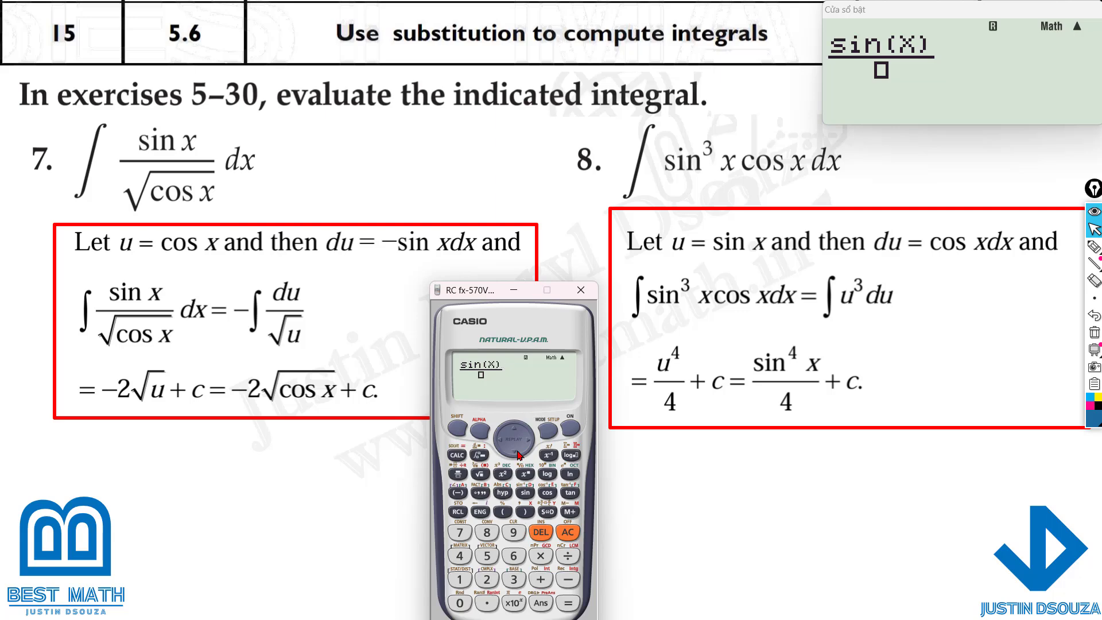
click(480, 473)
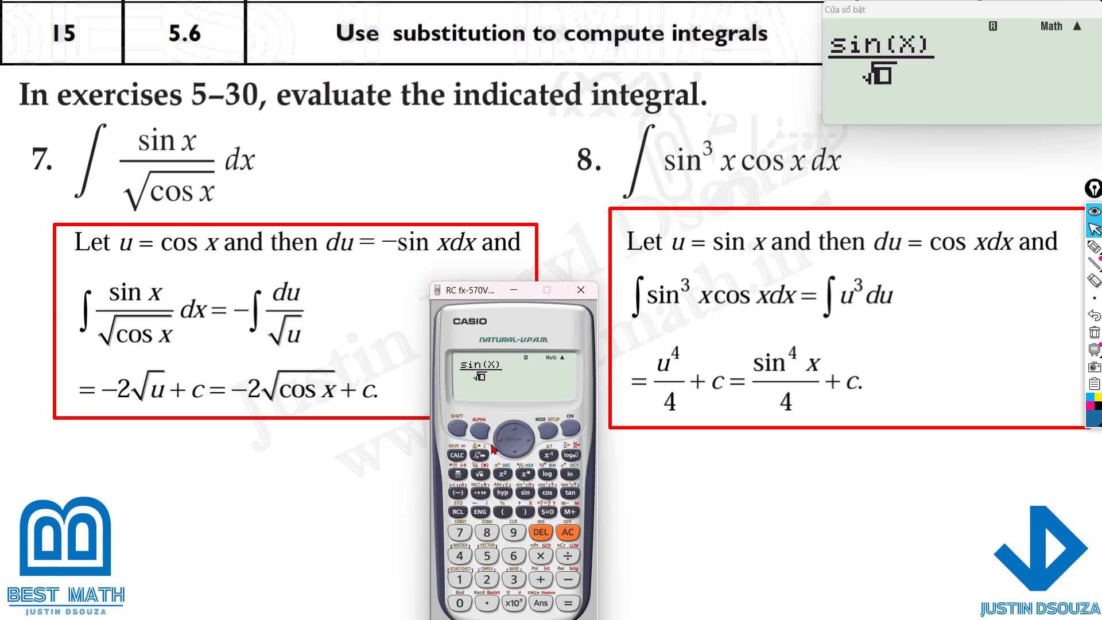
click(547, 492)
click(479, 430)
click(524, 511)
click(525, 511)
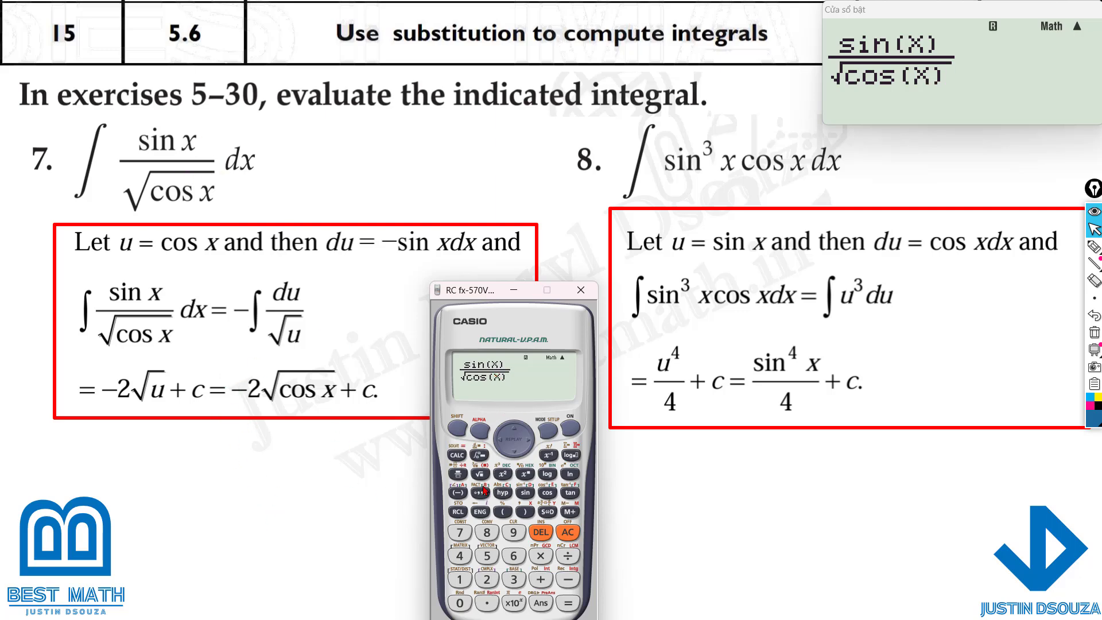
Evaluate sin(X)/√cos(X) at X = 2 and X = 3, both giving Math ERROR.
click(457, 456)
click(491, 583)
click(573, 608)
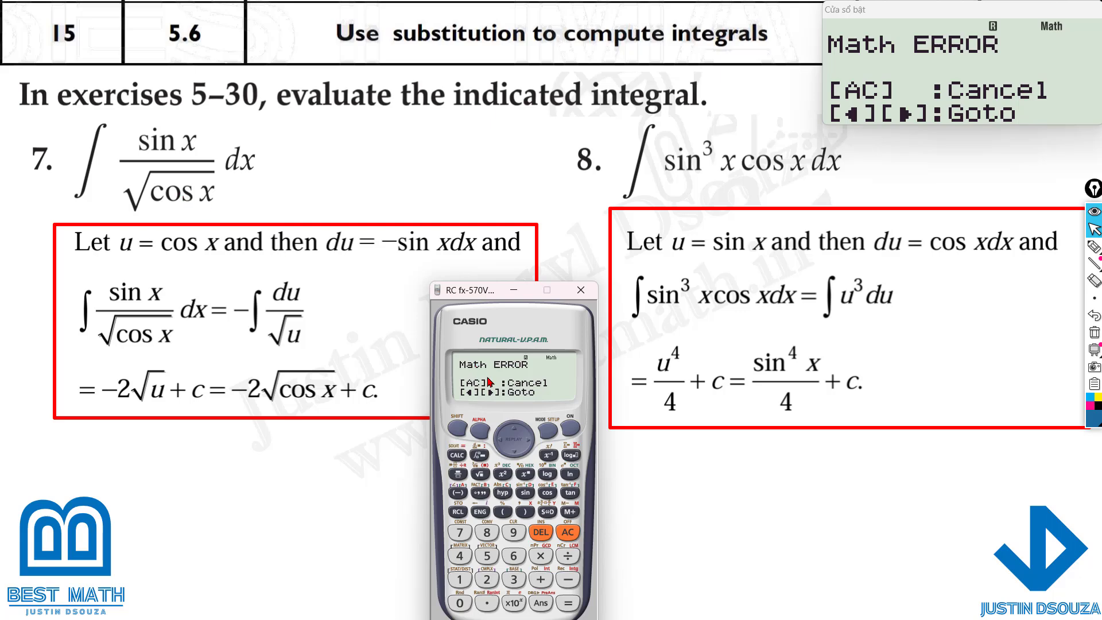
click(500, 446)
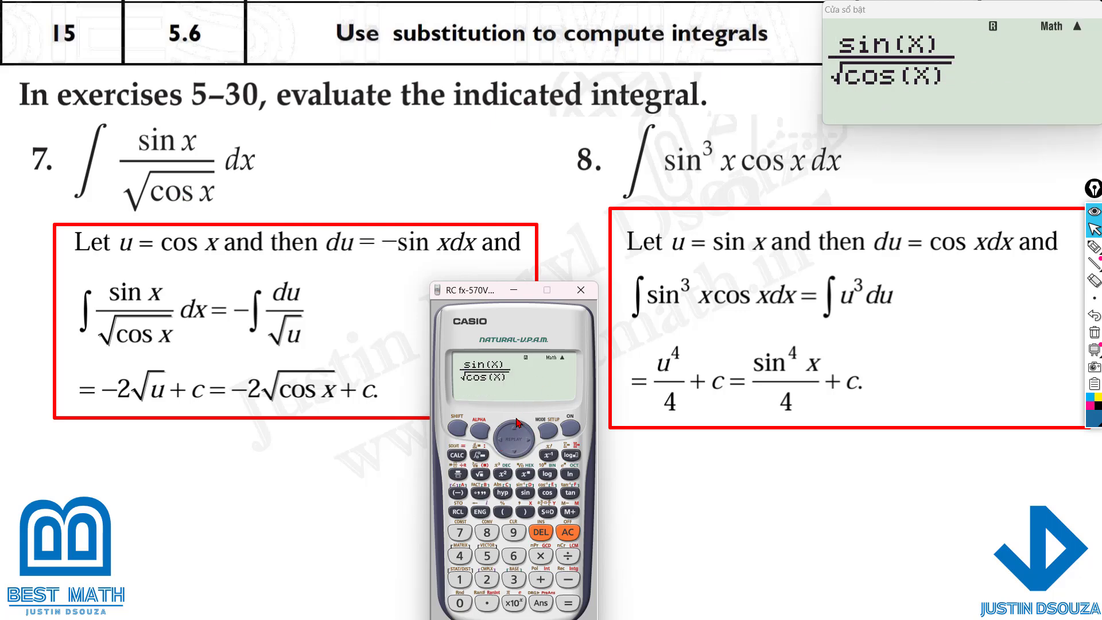
click(457, 456)
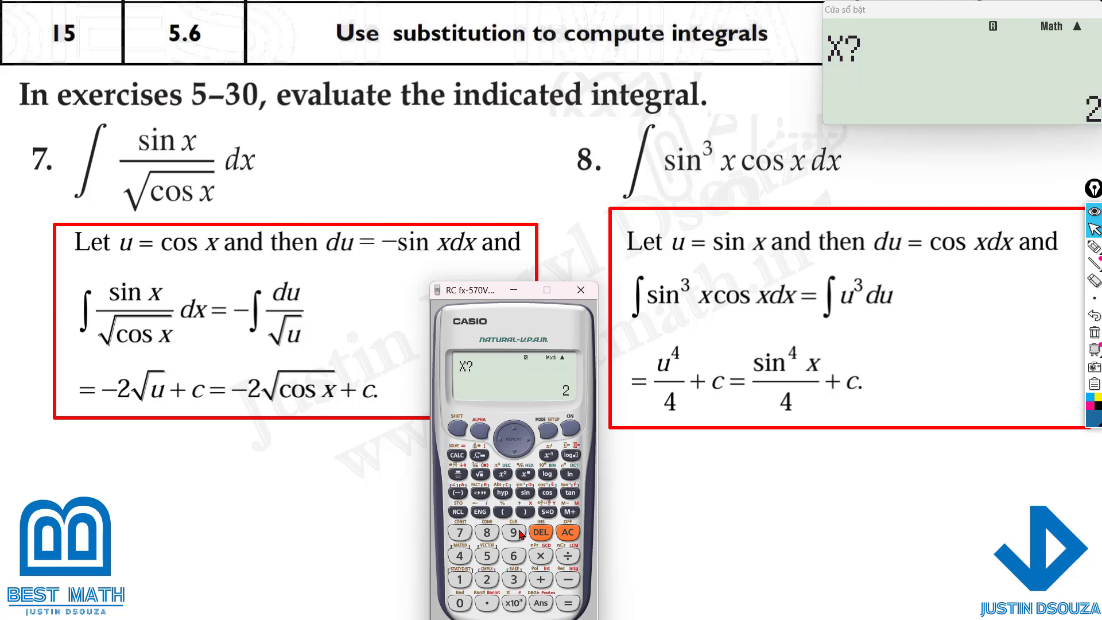
click(514, 581)
click(568, 603)
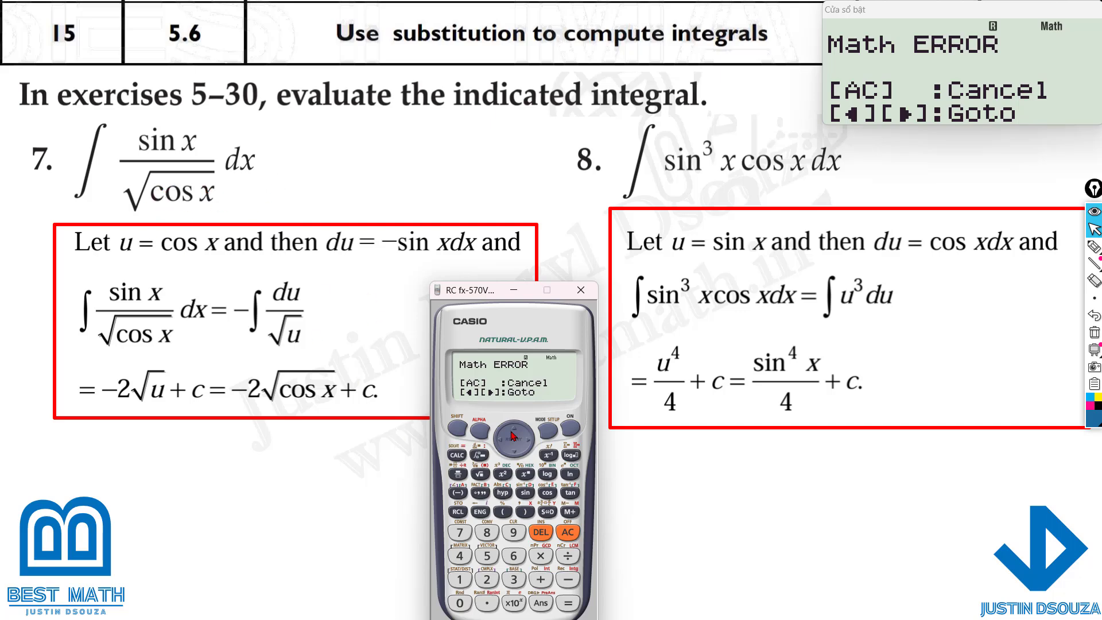
click(498, 446)
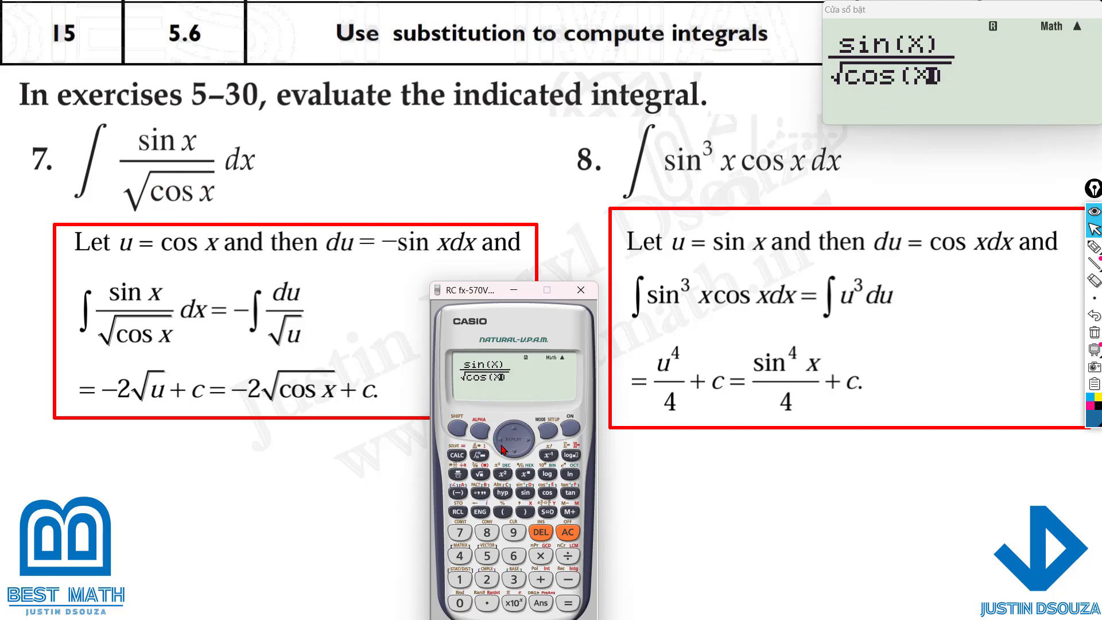
Evaluate the integrand again with X = 0.5.
click(457, 456)
text(0.5)
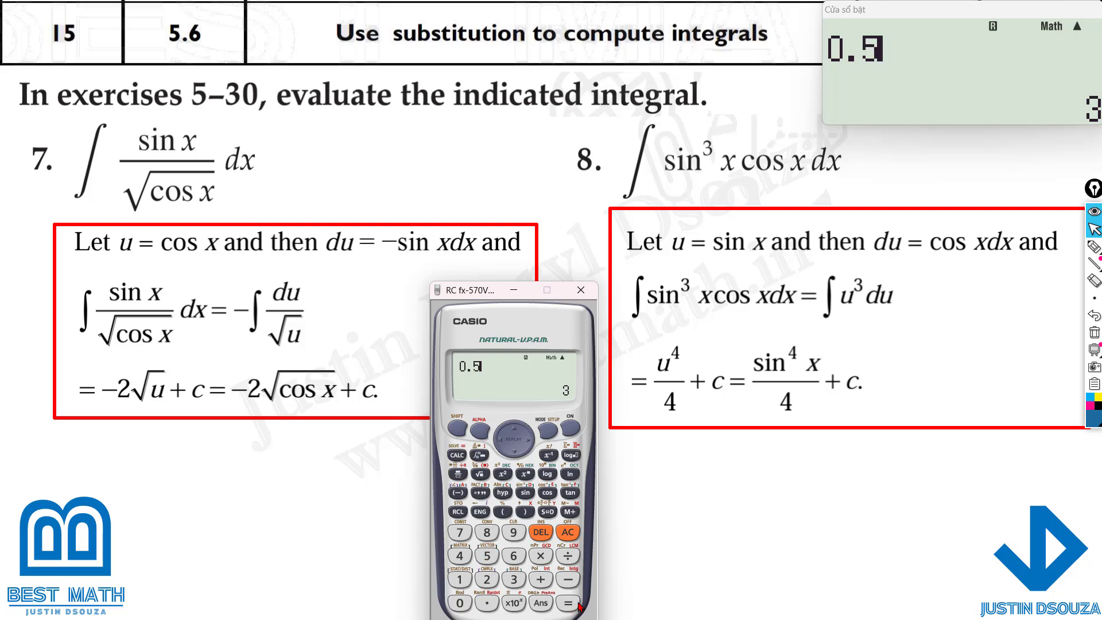
click(578, 604)
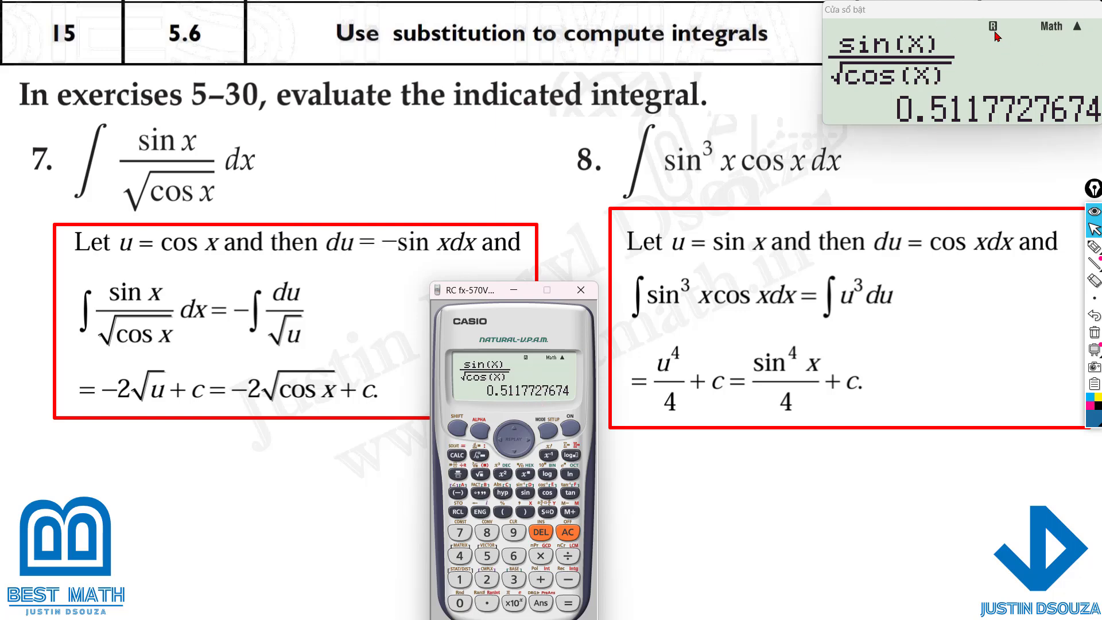
Insert a d/dx template containing −2√cos(X).
click(458, 429)
click(481, 459)
click(568, 580)
click(487, 579)
click(480, 474)
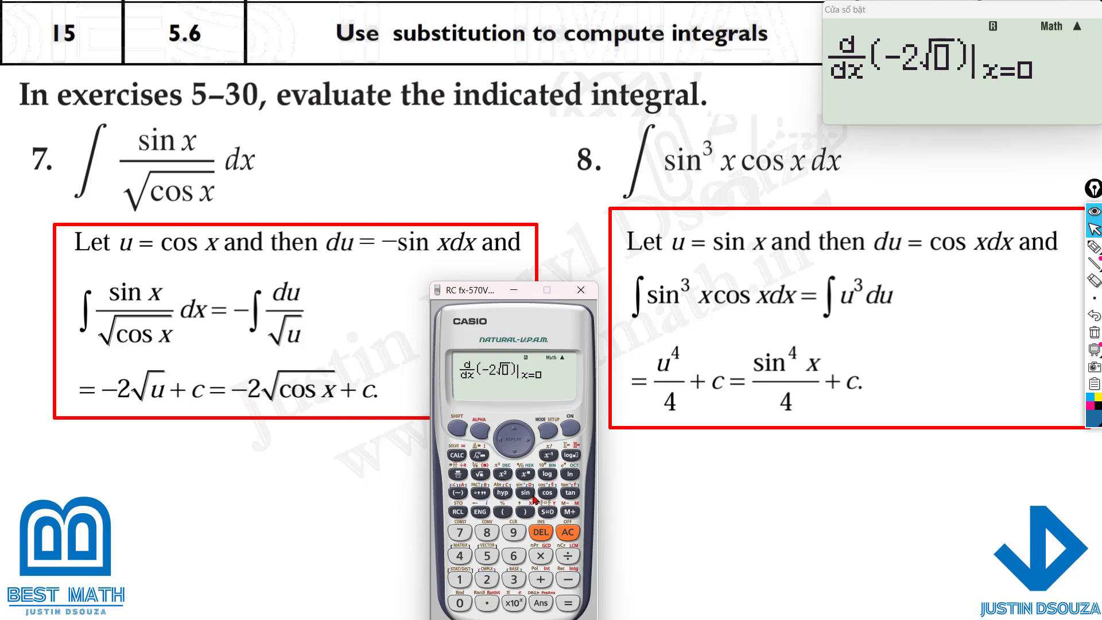
click(547, 492)
click(479, 429)
click(525, 511)
click(524, 511)
Evaluate the derivative at x = 2 (error), then at x = 0.5, giving 0.5117727674.
click(529, 439)
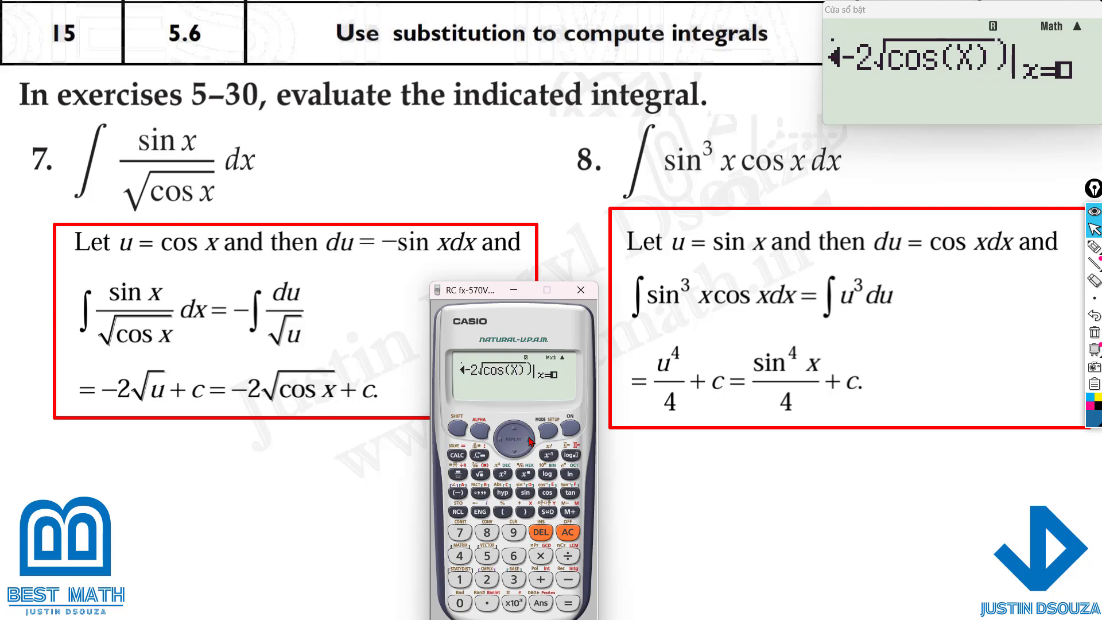
click(489, 581)
click(567, 606)
click(500, 441)
click(549, 534)
click(459, 603)
click(487, 603)
click(487, 555)
click(568, 602)
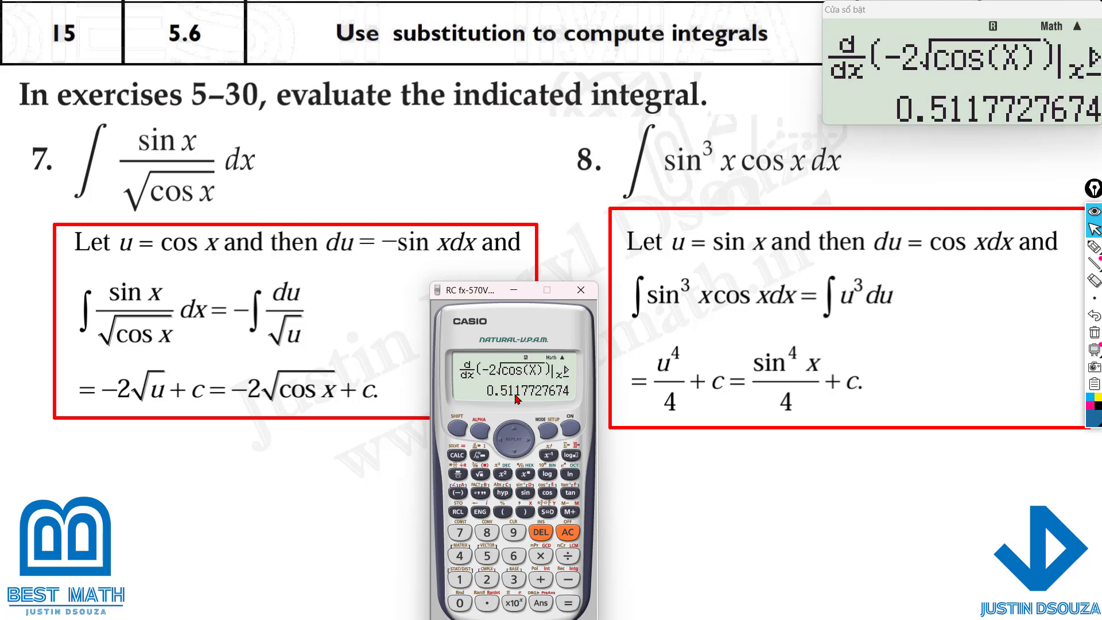